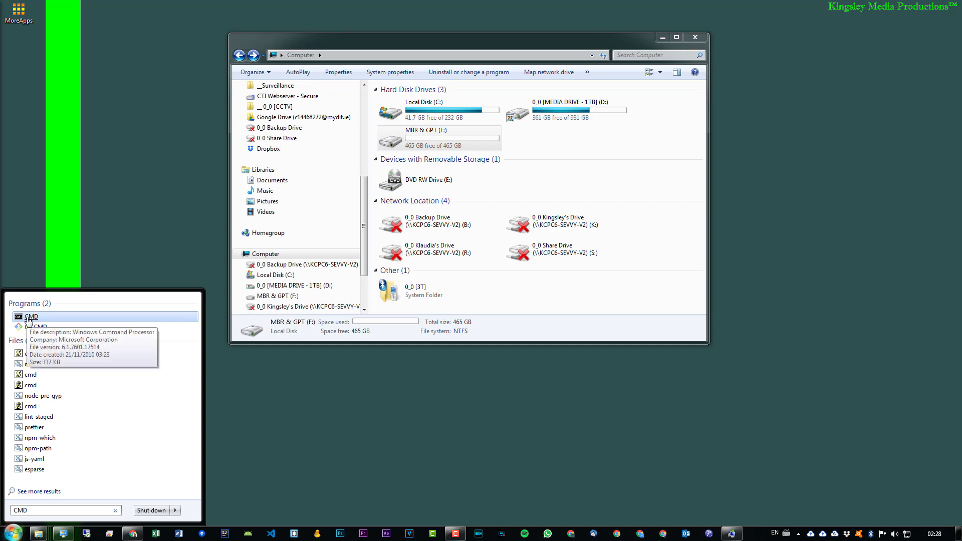
Open the Command Prompt with administrator rights.
right_click(28, 320)
click(71, 99)
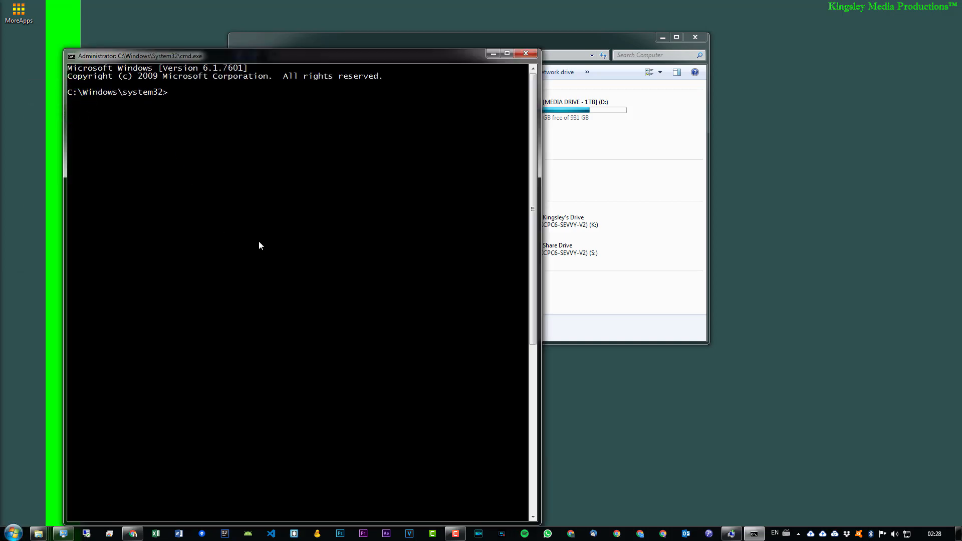
Launch DiskPart as a standalone program and place its window beside the Command Prompt.
key(super)
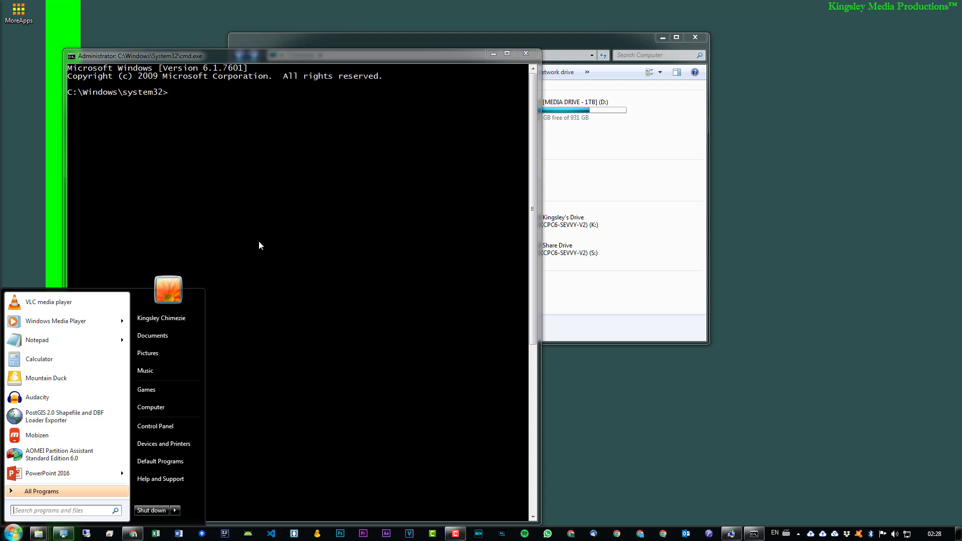
text(DISKPART)
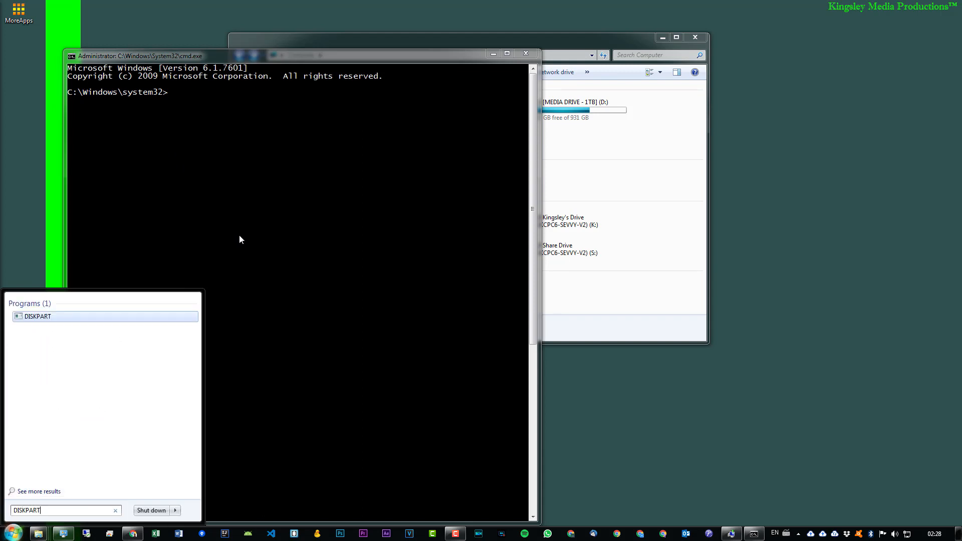
click(85, 318)
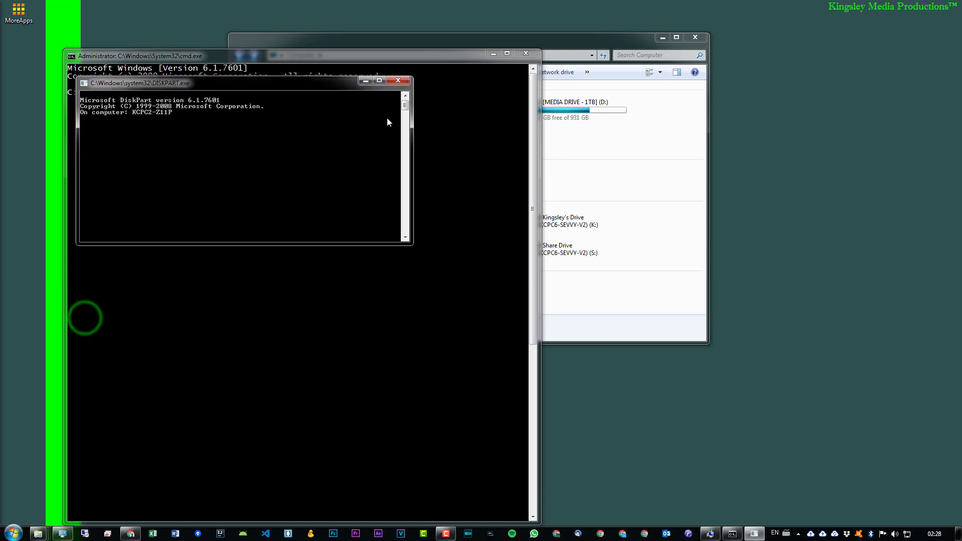
drag(299, 82, 781, 117)
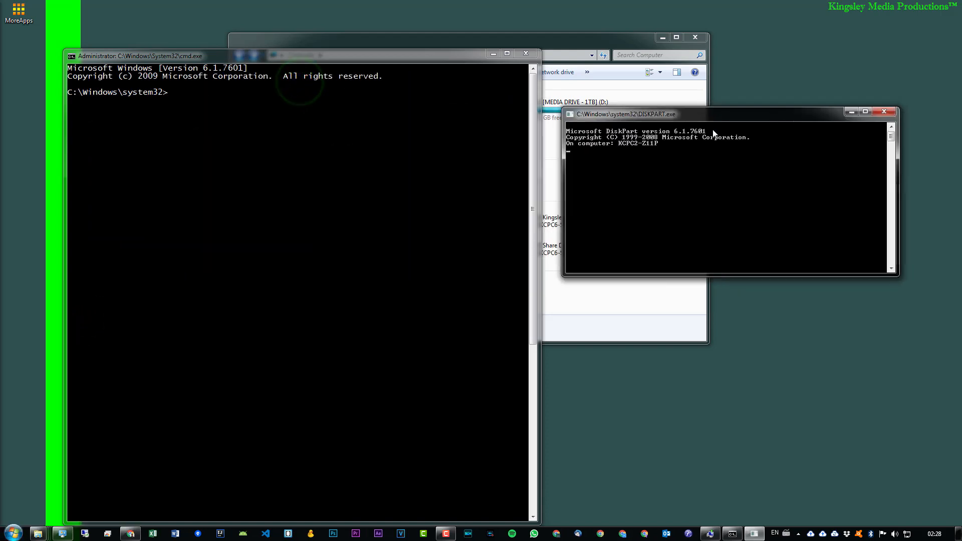
key(super+Right)
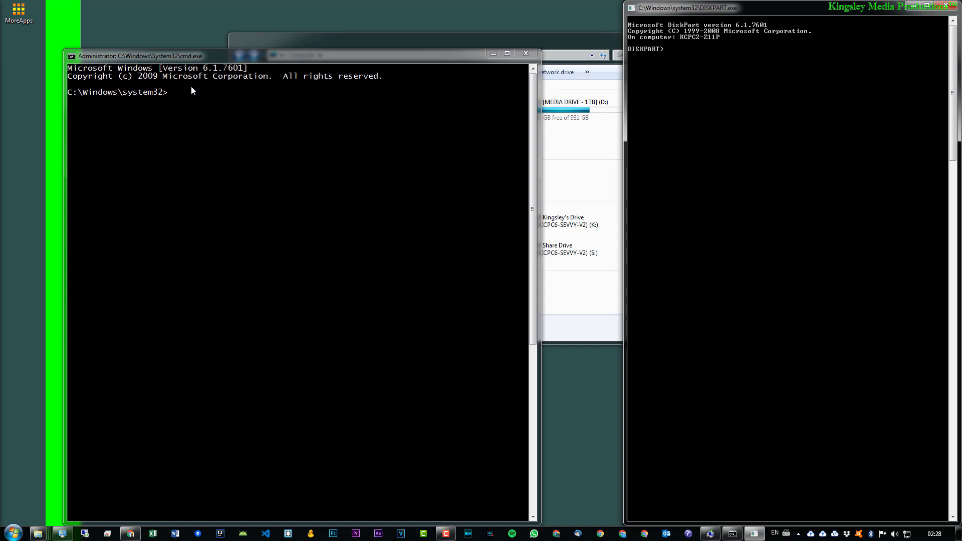
Start DiskPart inside the administrator Command Prompt with the diskpart command.
click(188, 96)
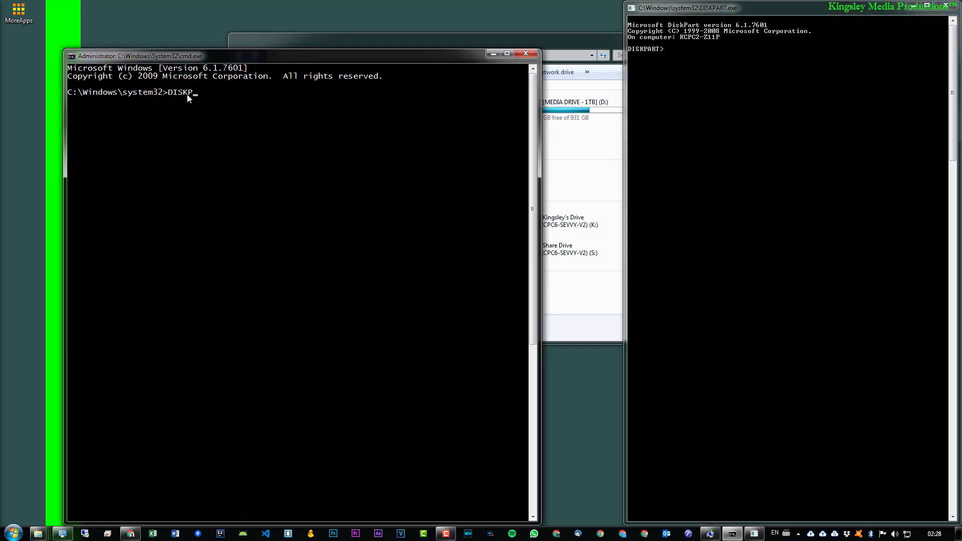
key(BackSpace)
key(Caps_Lock)
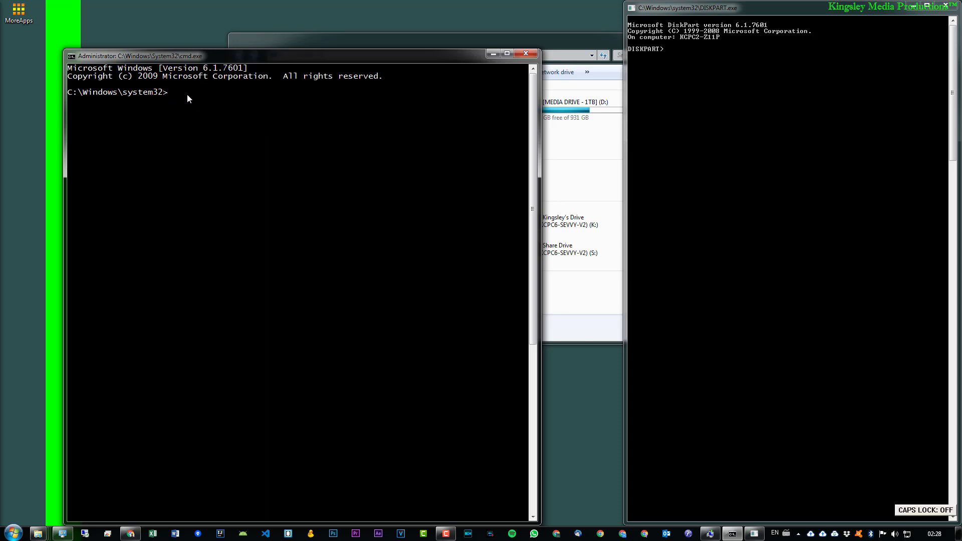
text(diskpart)
key(Return)
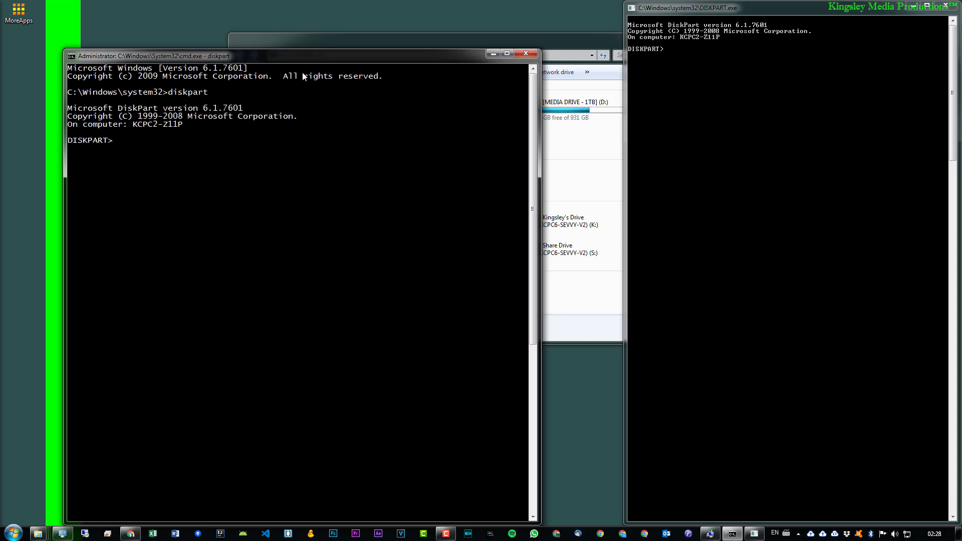
Close the standalone DiskPart window and list the computer's disks with list disk in the Command Prompt session.
drag(208, 58, 293, 38)
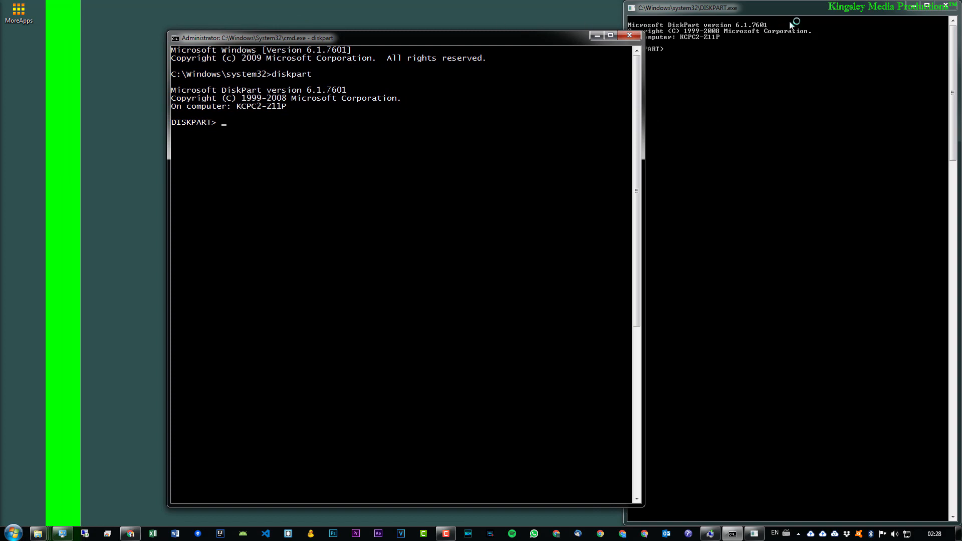
click(955, 7)
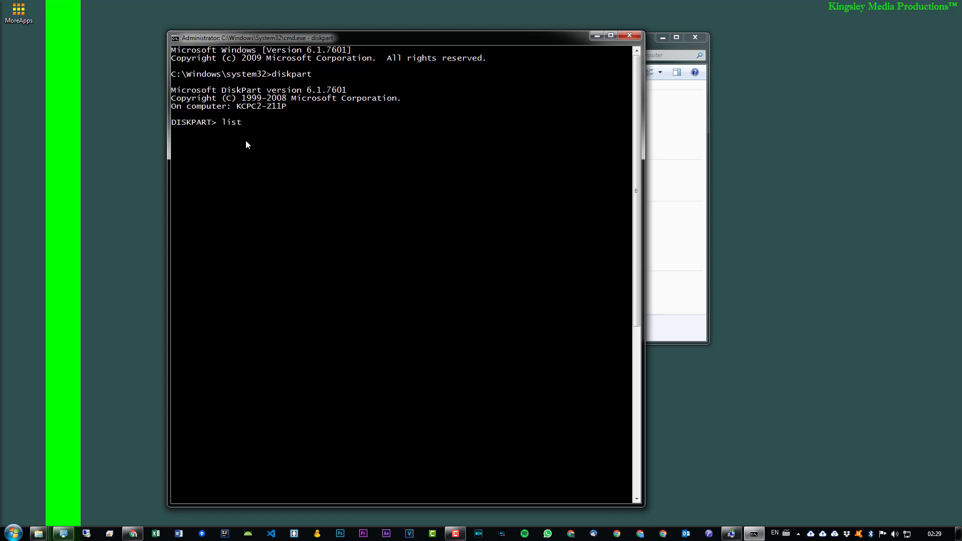
key(Return)
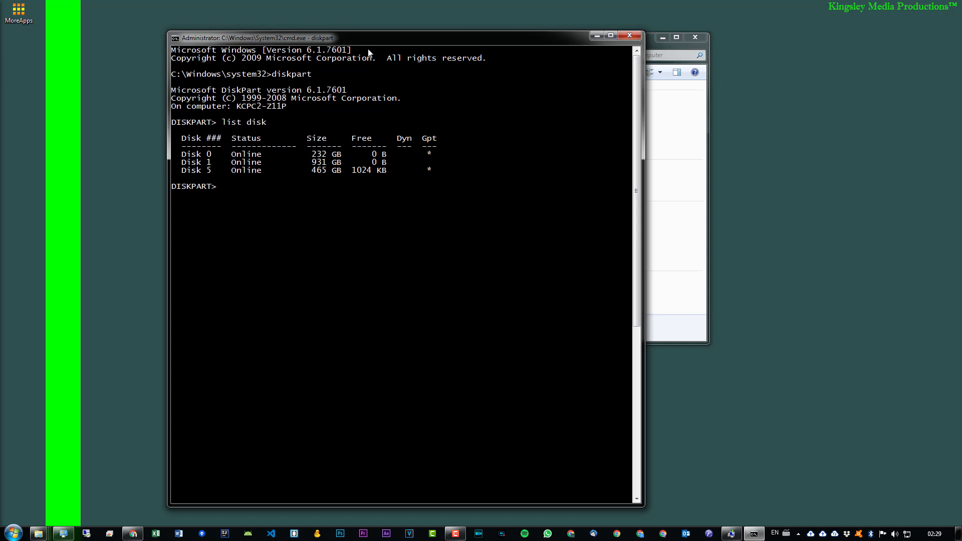
Arrange the Command Prompt and Computer windows side by side and select the MBR & GPT (F:) drive.
drag(379, 45, 276, 57)
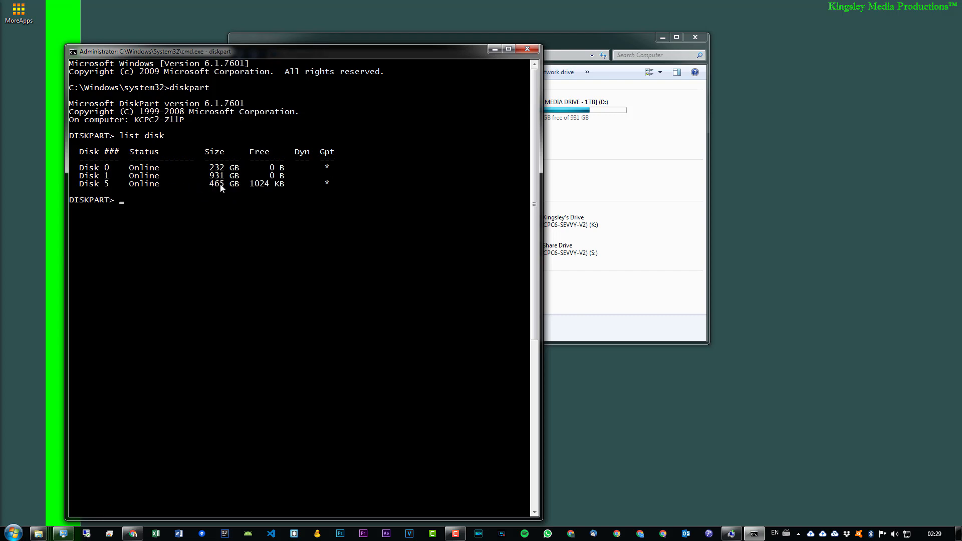
click(569, 36)
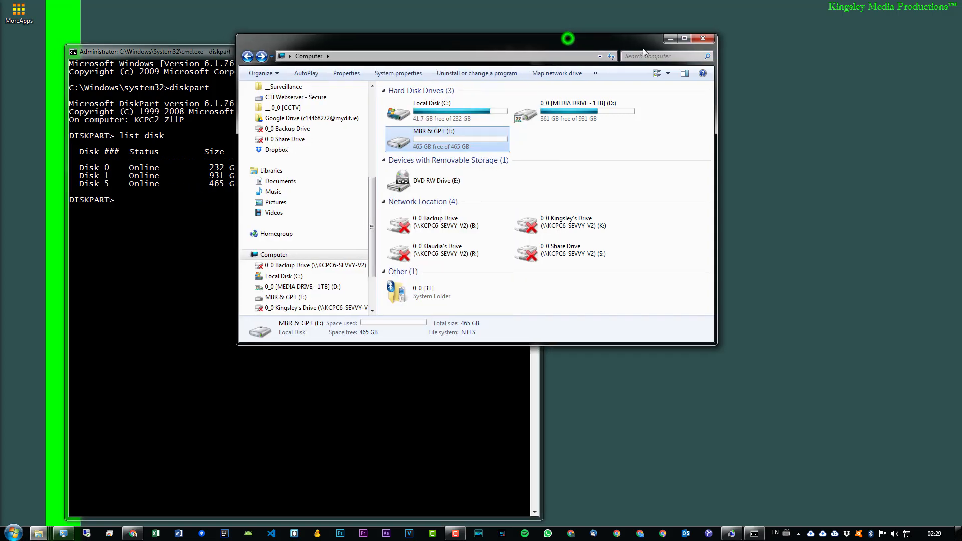
key(super+Right)
click(419, 55)
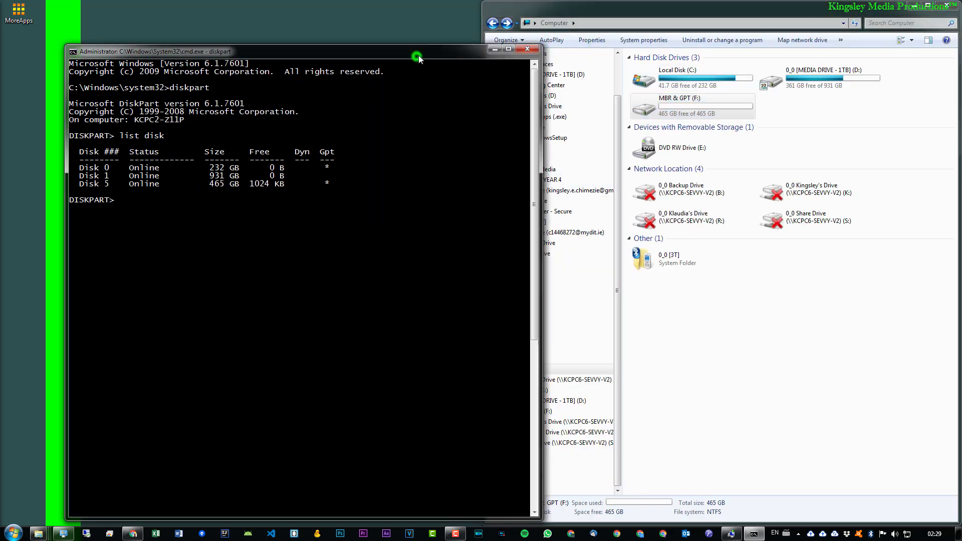
key(super+Left)
click(692, 109)
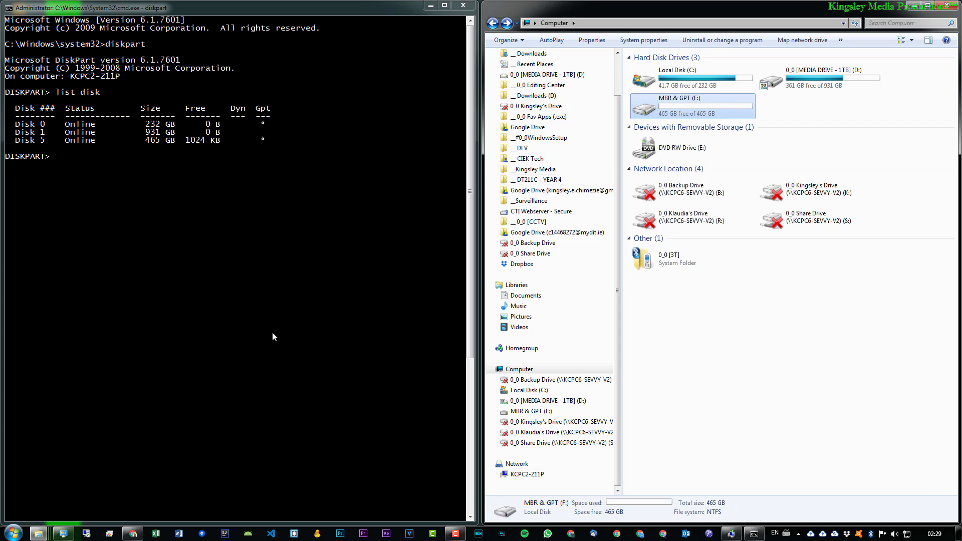
Open Disk Management by running diskmgmt.msc and maximize its window.
key(super+r)
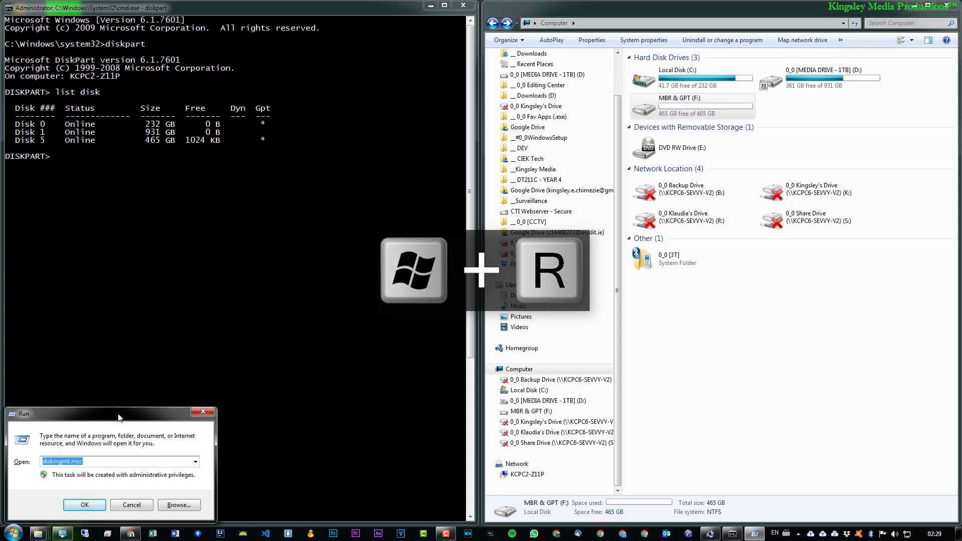
drag(118, 420, 458, 273)
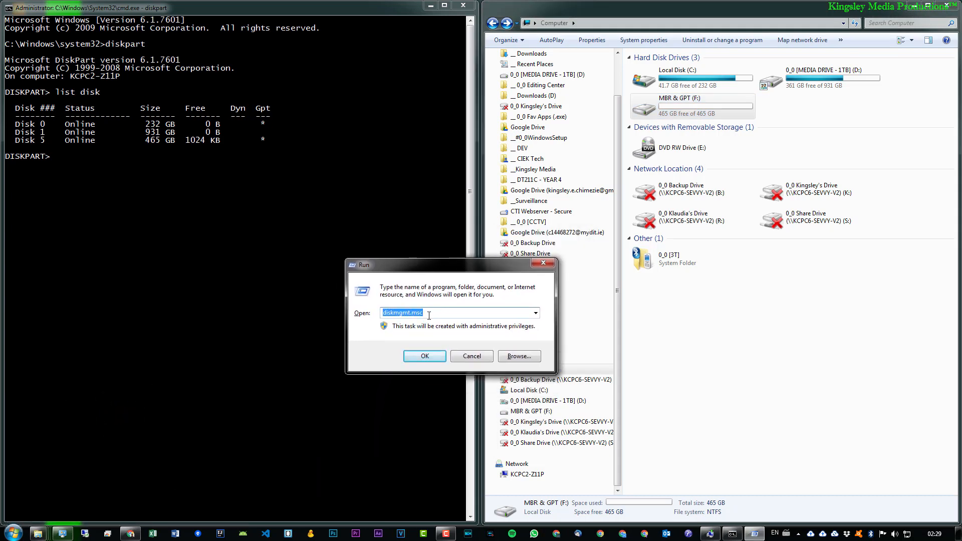
click(442, 313)
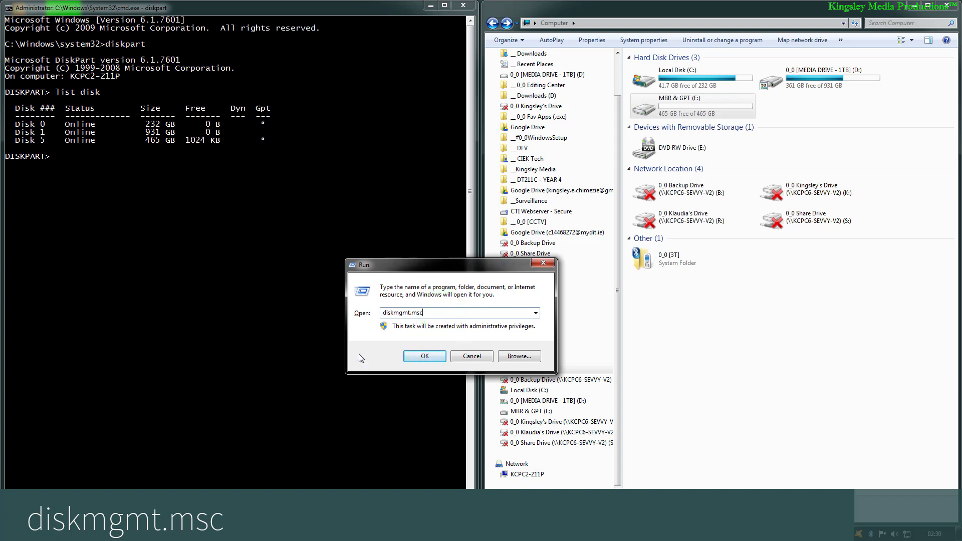
click(441, 357)
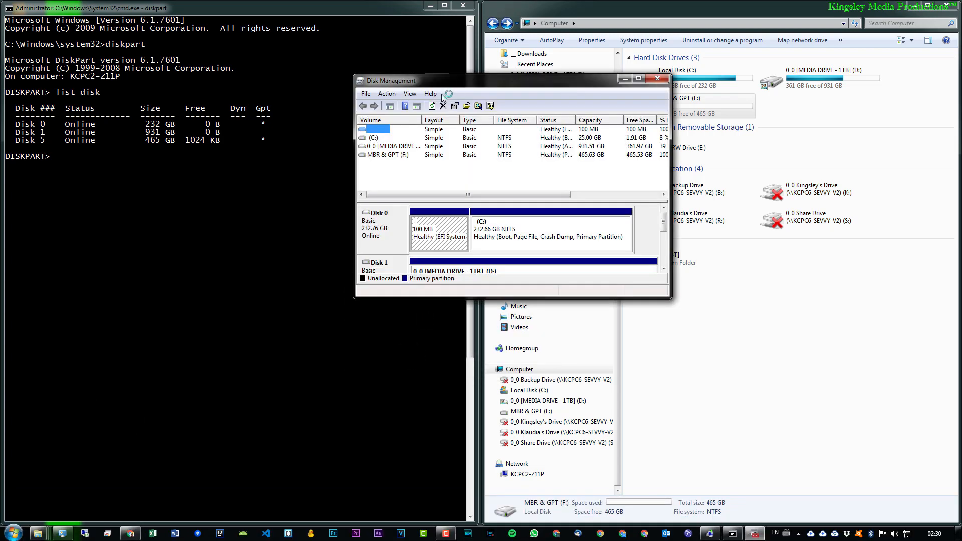
click(638, 79)
Check which conversion options are offered for Disk 5 in Disk Management.
click(9, 243)
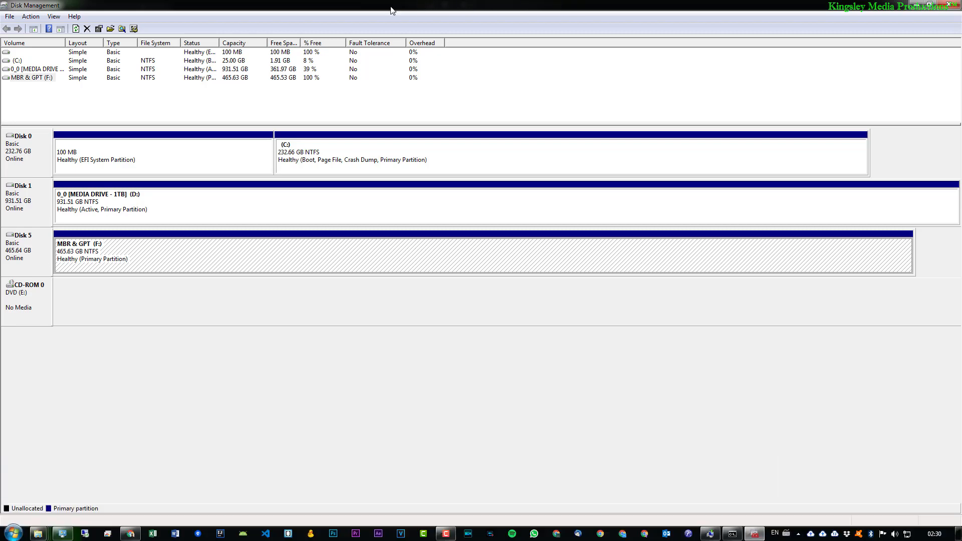
right_click(32, 262)
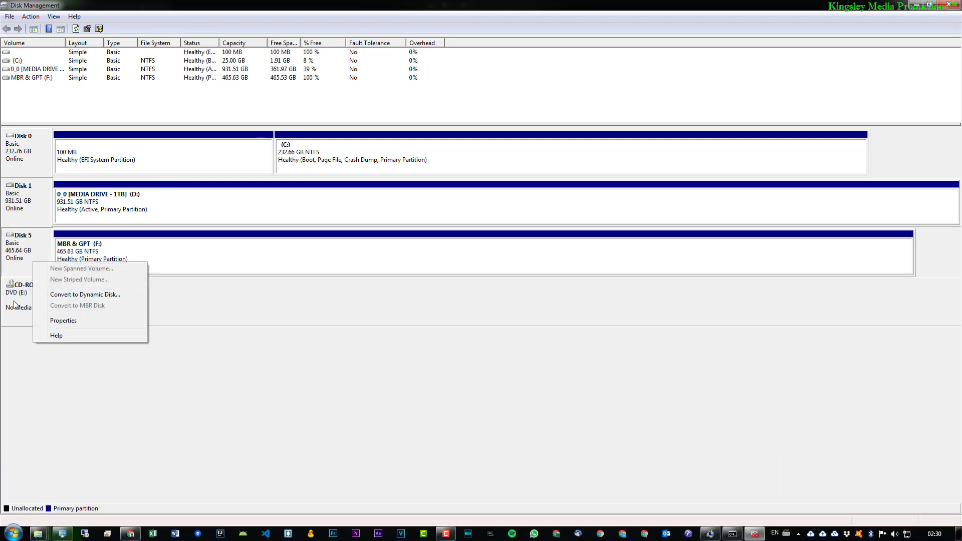
click(23, 259)
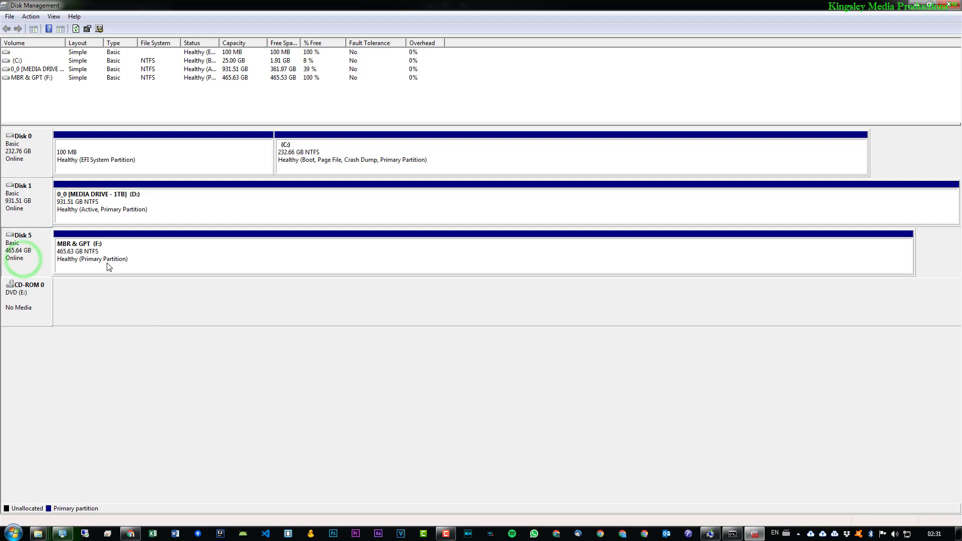
right_click(107, 263)
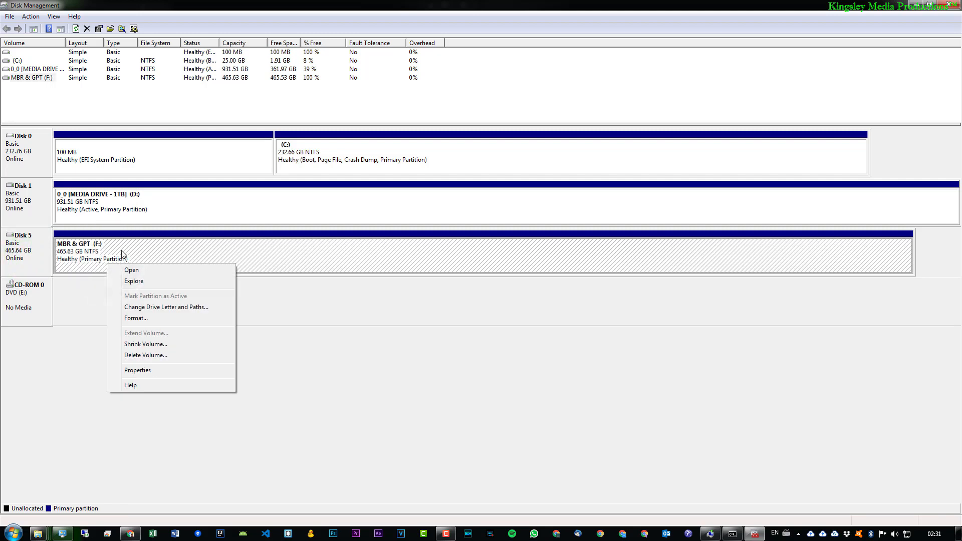
click(145, 355)
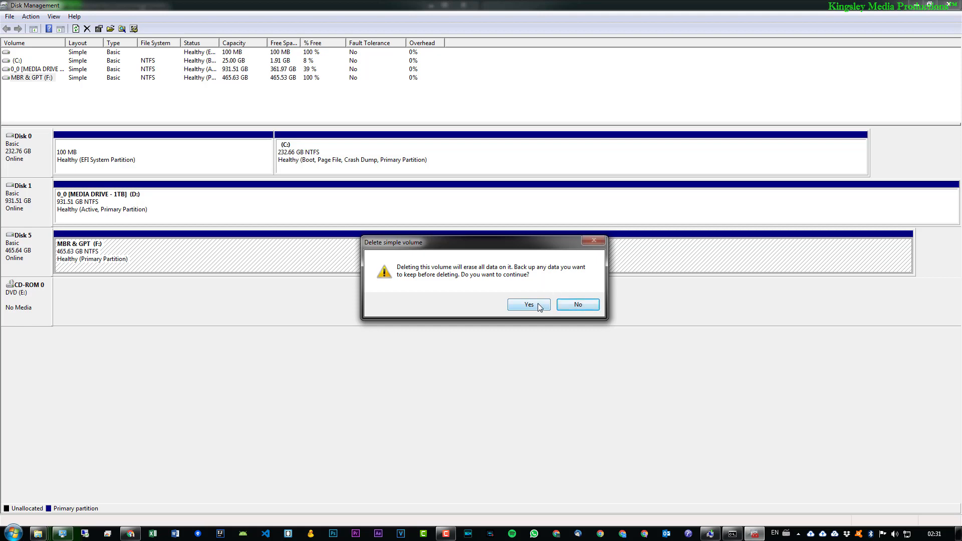
click(699, 2)
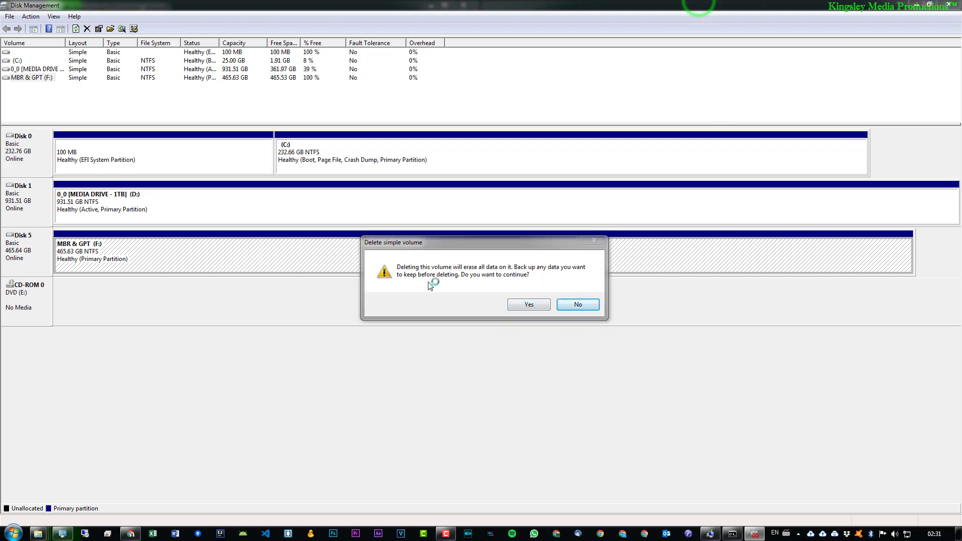
click(580, 304)
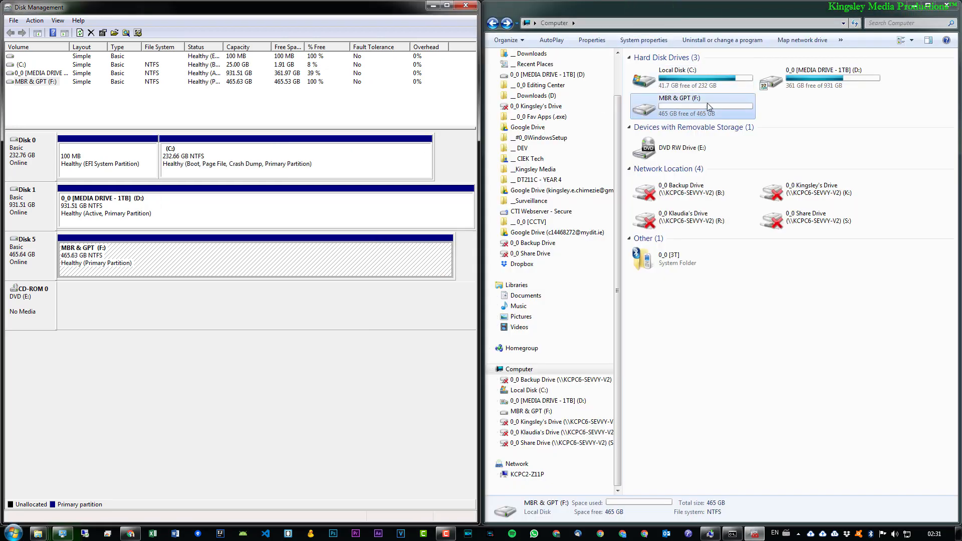
Delete the MBR & GPT (F:) volume on Disk 5 and accept erasing its data.
click(709, 107)
right_click(308, 254)
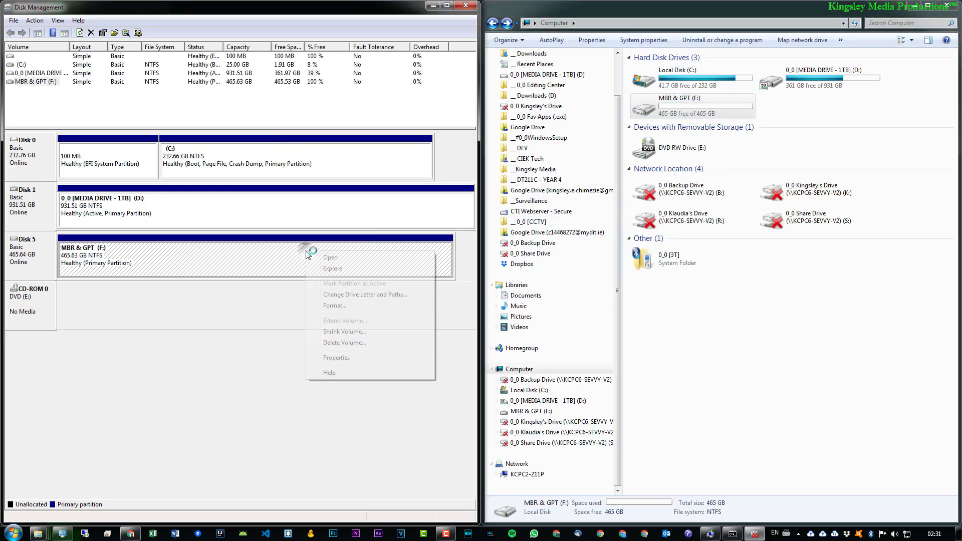
click(334, 342)
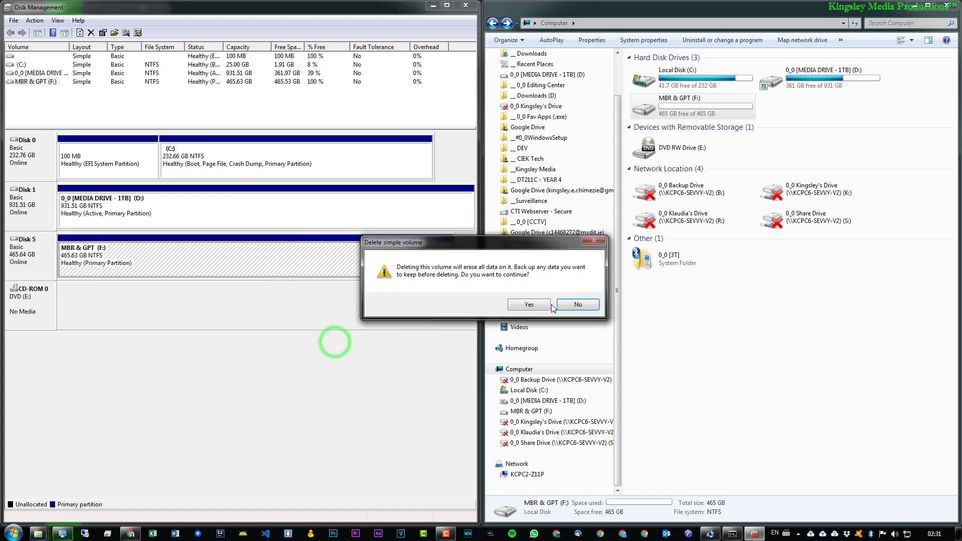
click(530, 305)
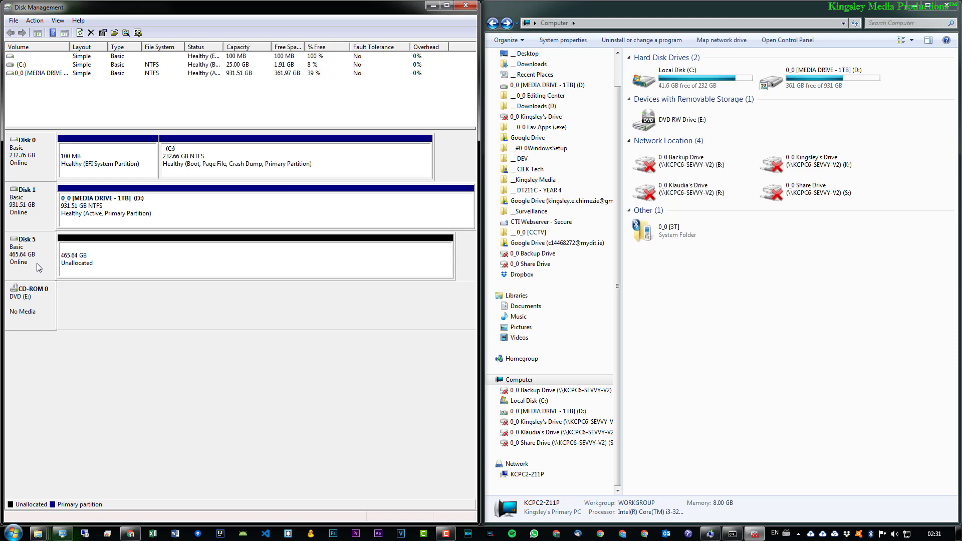
Convert the unallocated Disk 5 to an MBR disk and convert it back to a GPT disk.
right_click(32, 266)
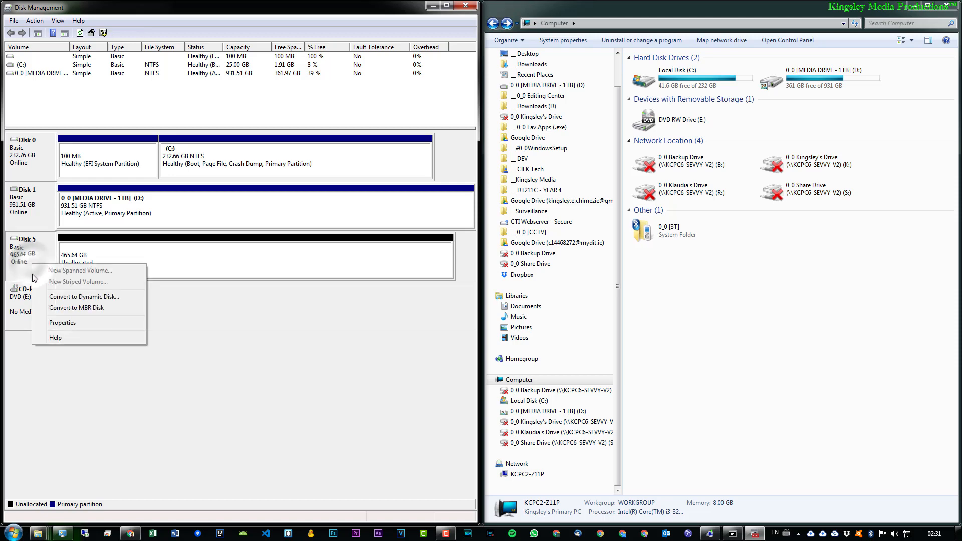
click(64, 309)
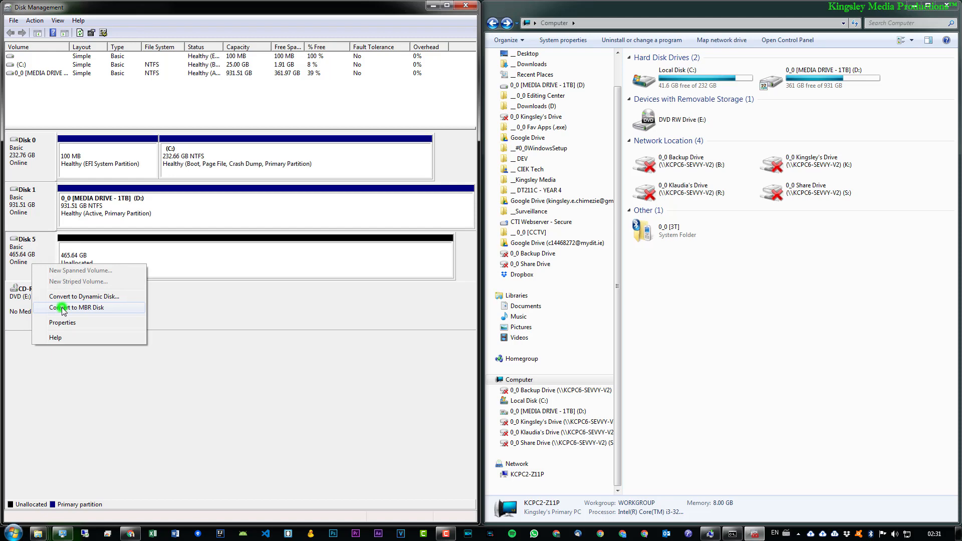
right_click(35, 269)
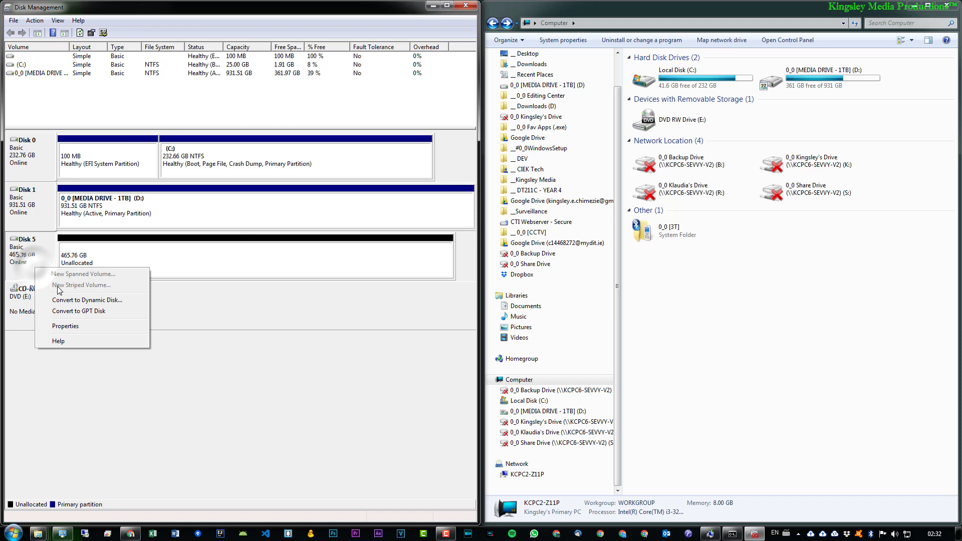
click(74, 312)
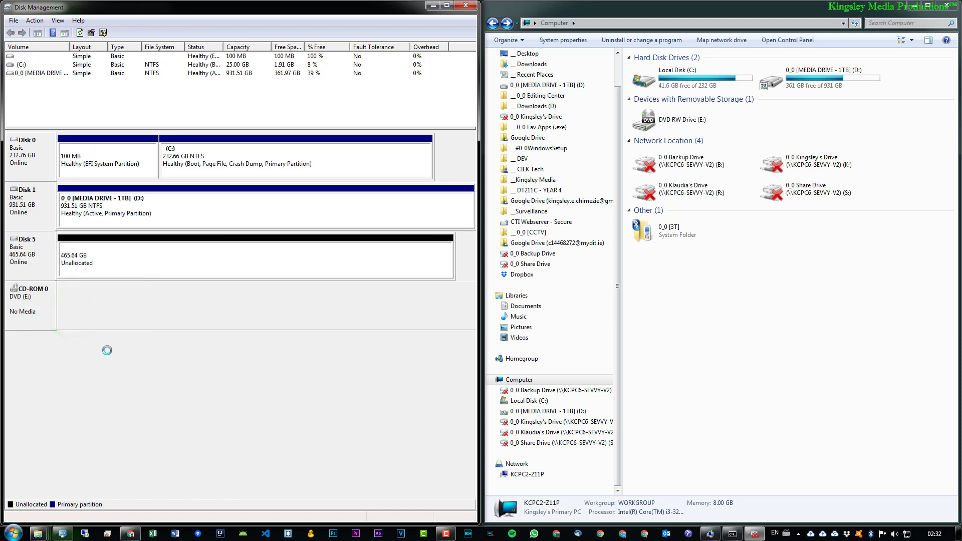
Convert the unallocated Disk 5 to an MBR disk in Disk Management.
right_click(39, 269)
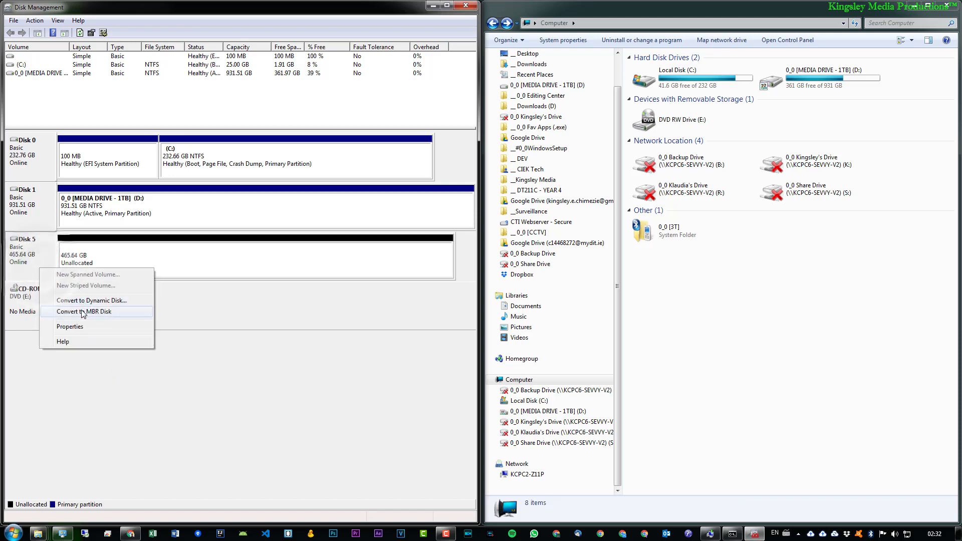
click(83, 312)
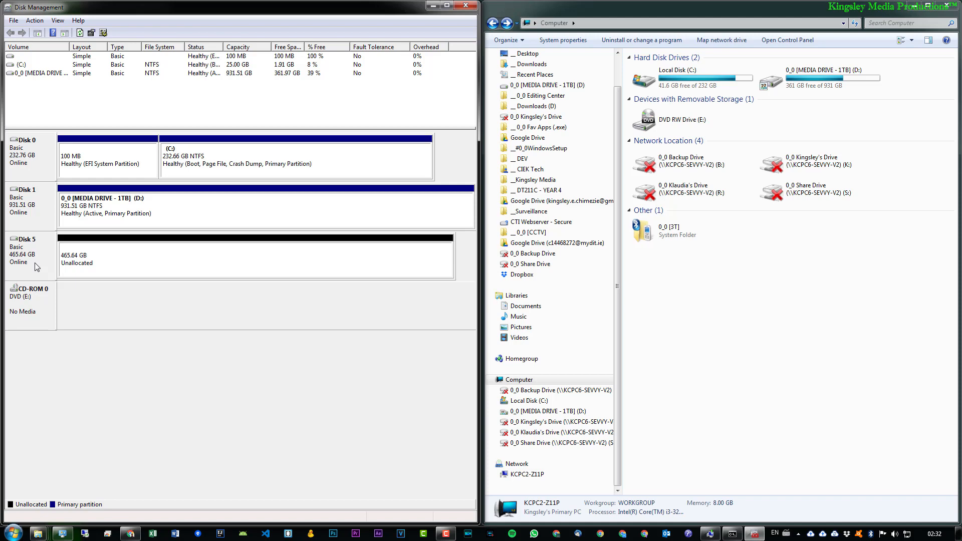
right_click(36, 268)
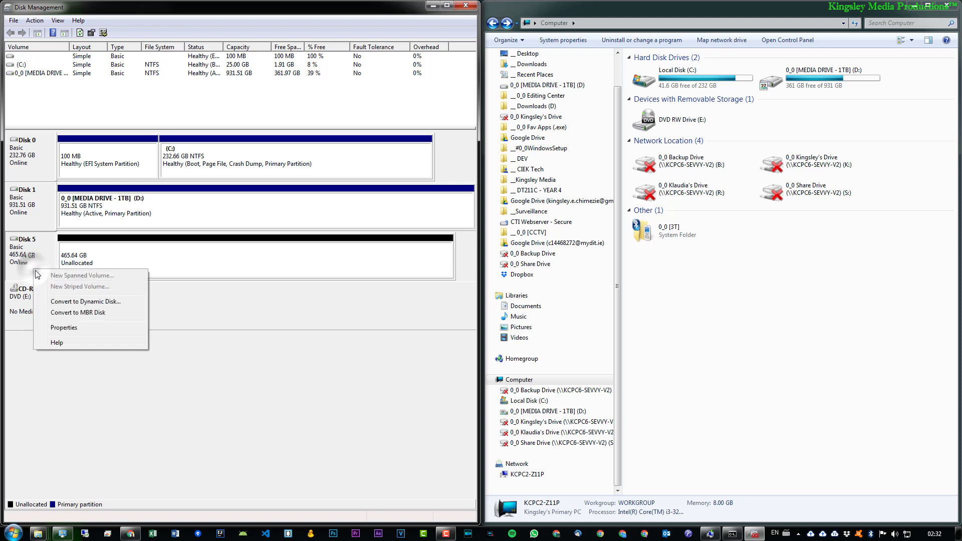
click(60, 313)
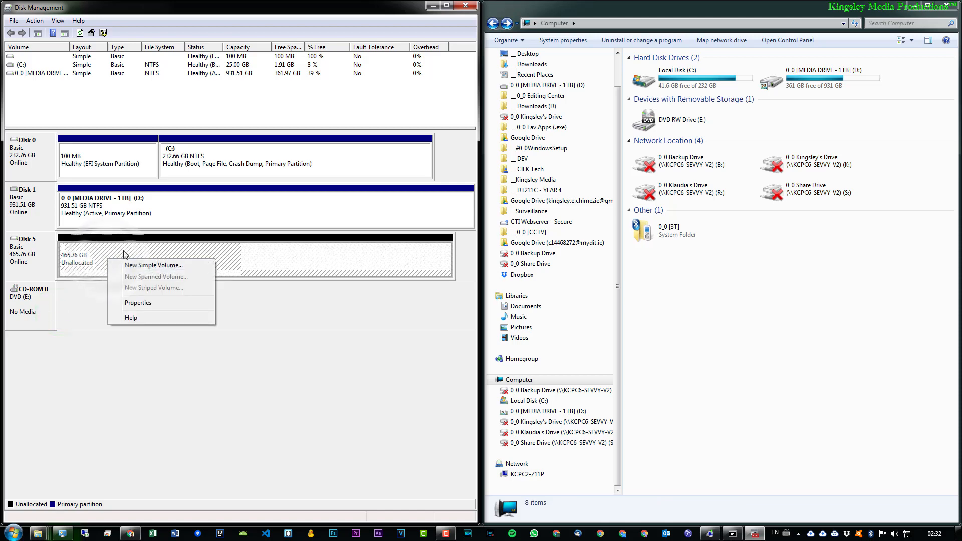
Create a 476937 MB simple volume on Disk 5 with drive letter F, quick-formatted as NTFS and labelled New Volume, and check its contents.
click(150, 265)
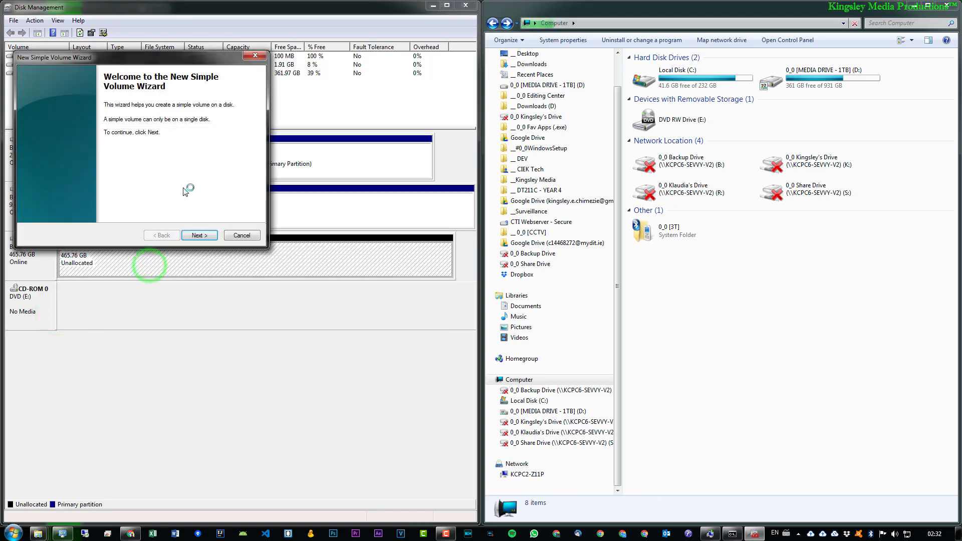
click(200, 236)
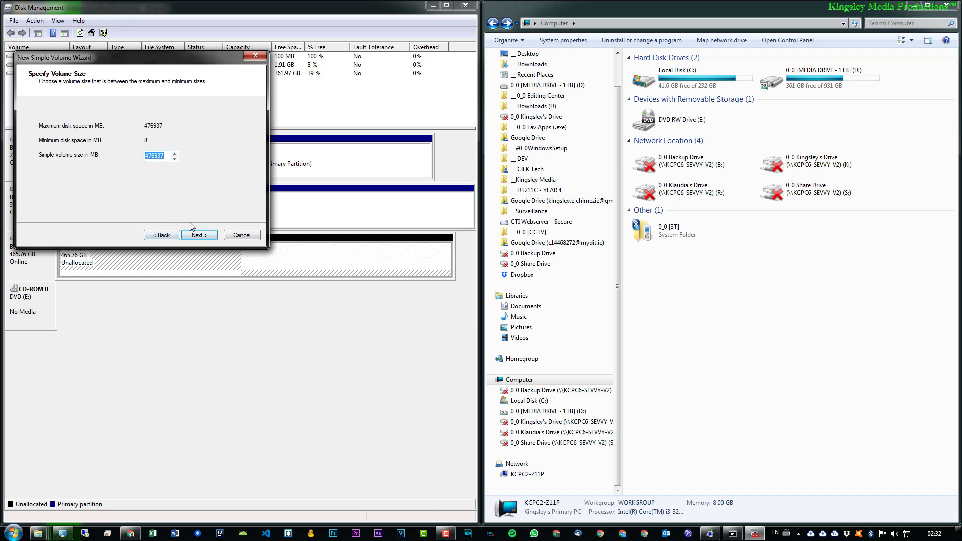
click(203, 238)
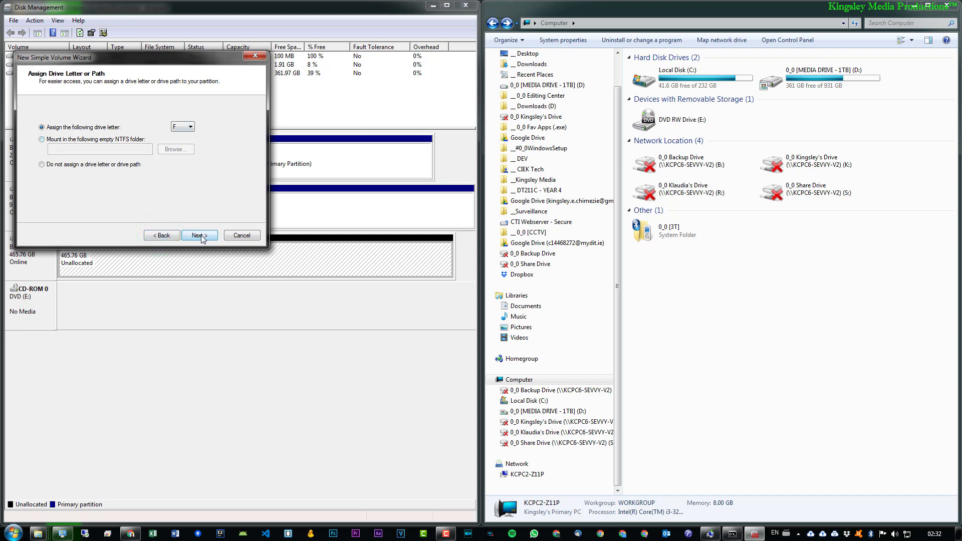
click(201, 235)
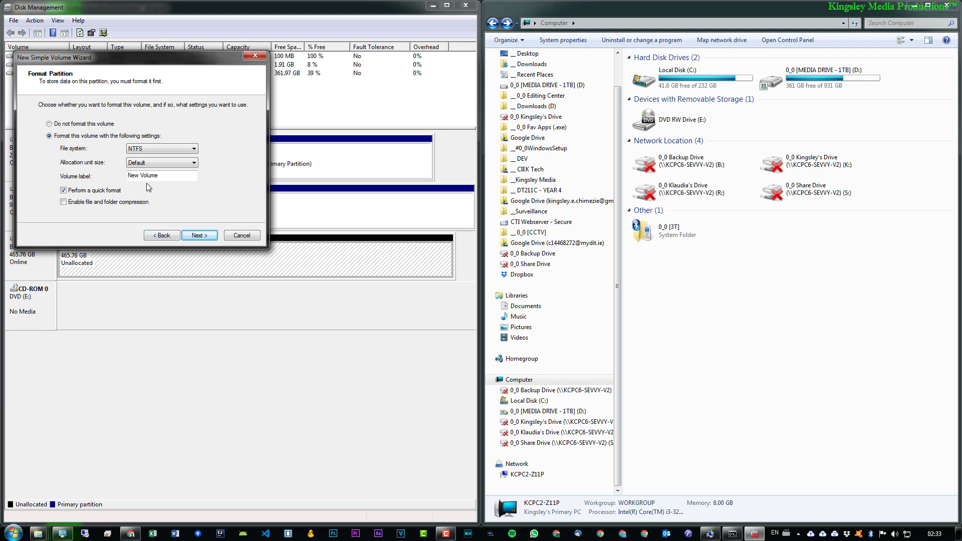
click(203, 236)
click(203, 236)
double_click(672, 109)
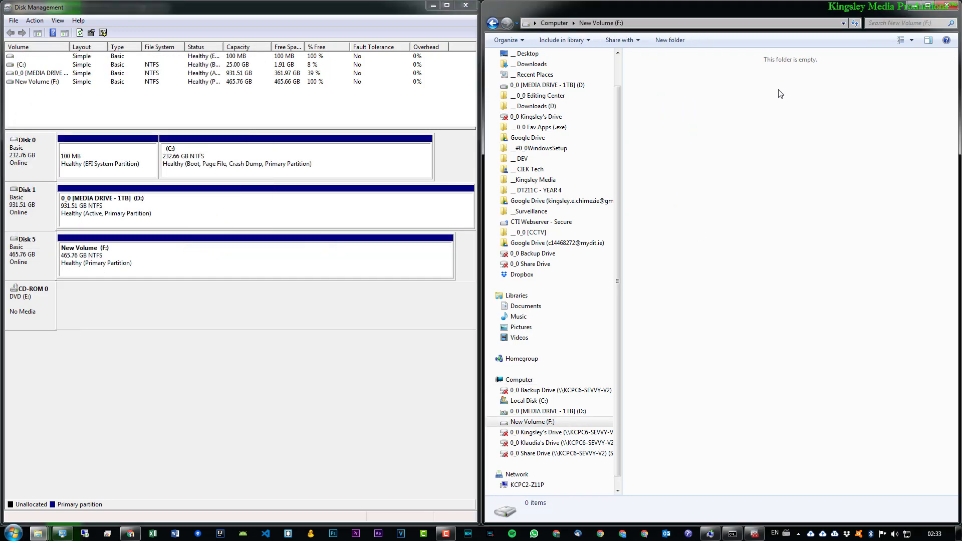
key(BackSpace)
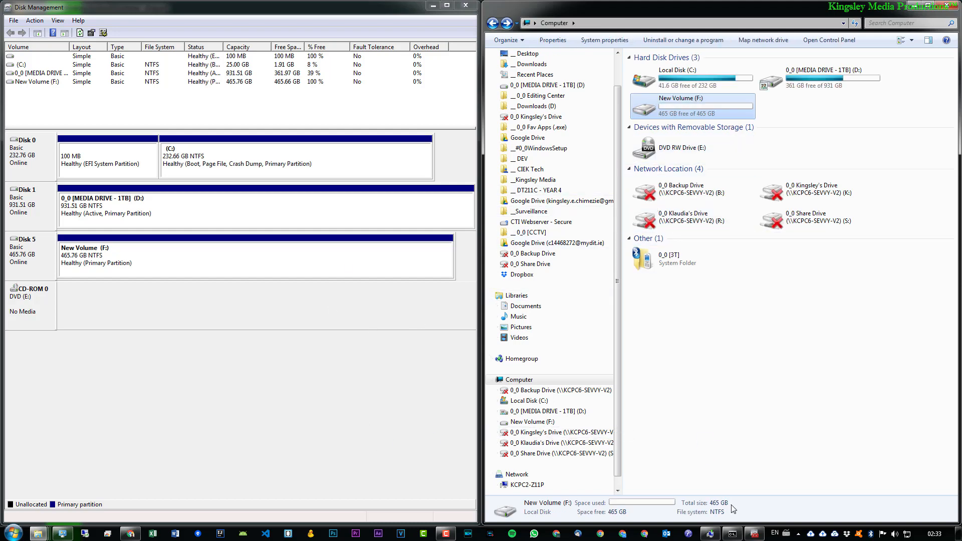
Switch to the Command Prompt window running DiskPart and select disk 5.
click(732, 534)
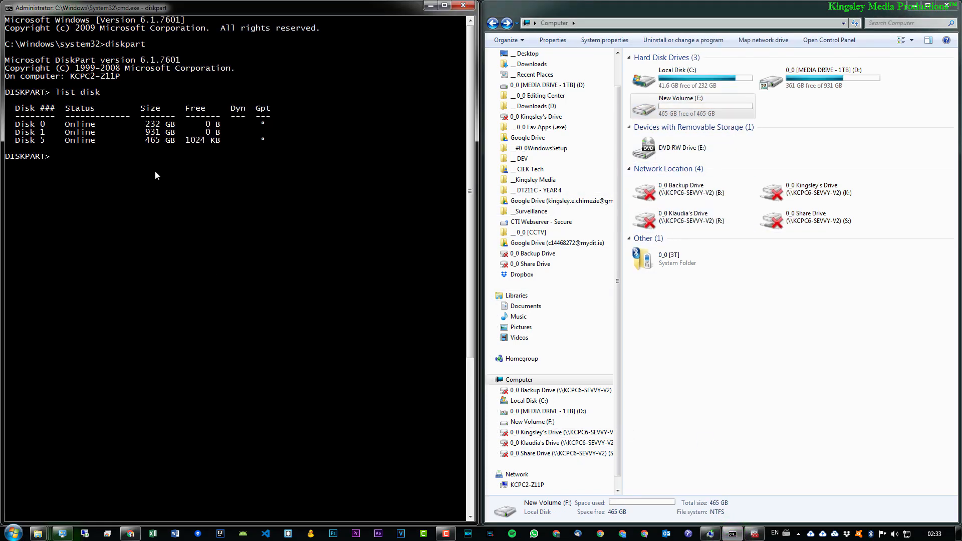
text(select disk 5)
key(Return)
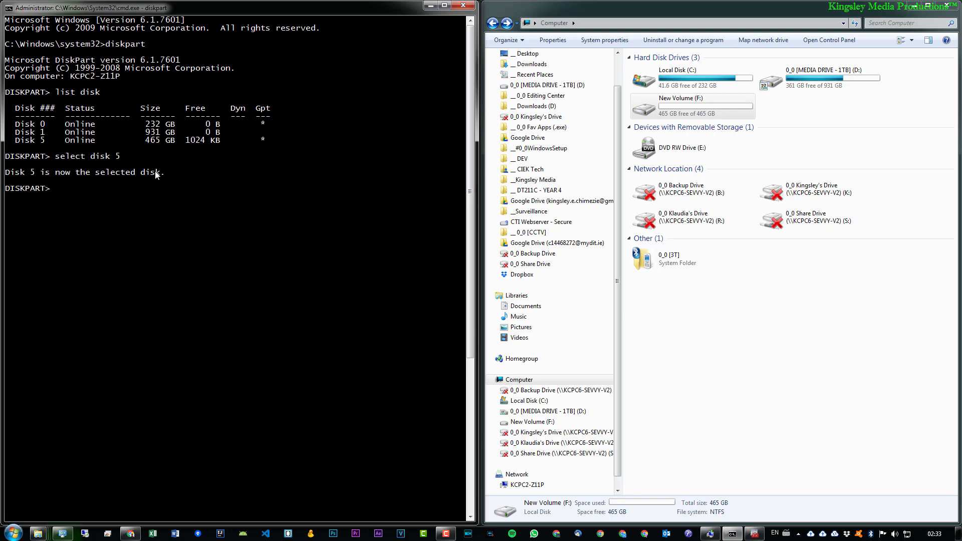
text(convert)
key(BackSpace)
key(BackSpace)
key(BackSpace)
key(BackSpace)
key(BackSpace)
key(BackSpace)
List the disks in DiskPart and try to convert the selected Disk 5 with convert gpt.
text(list disk)
key(Return)
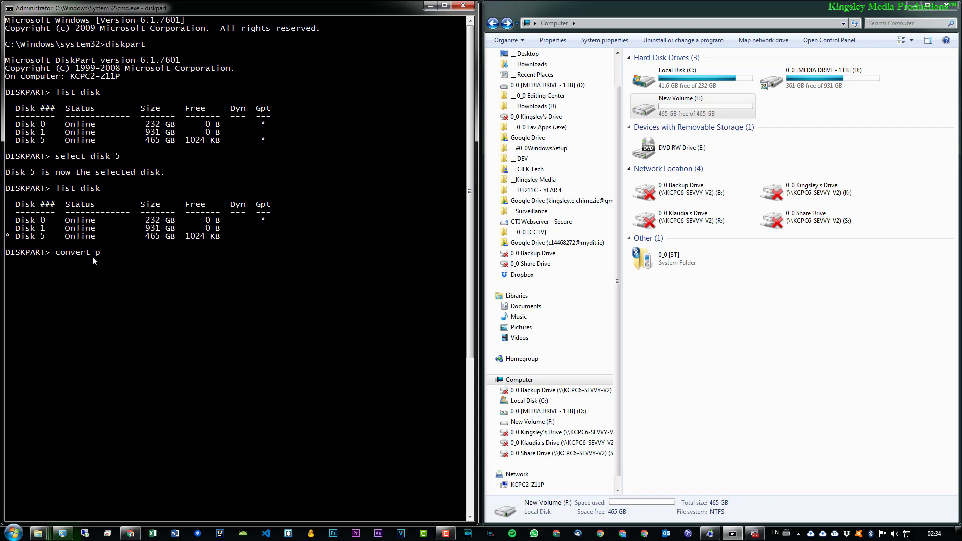
key(Return)
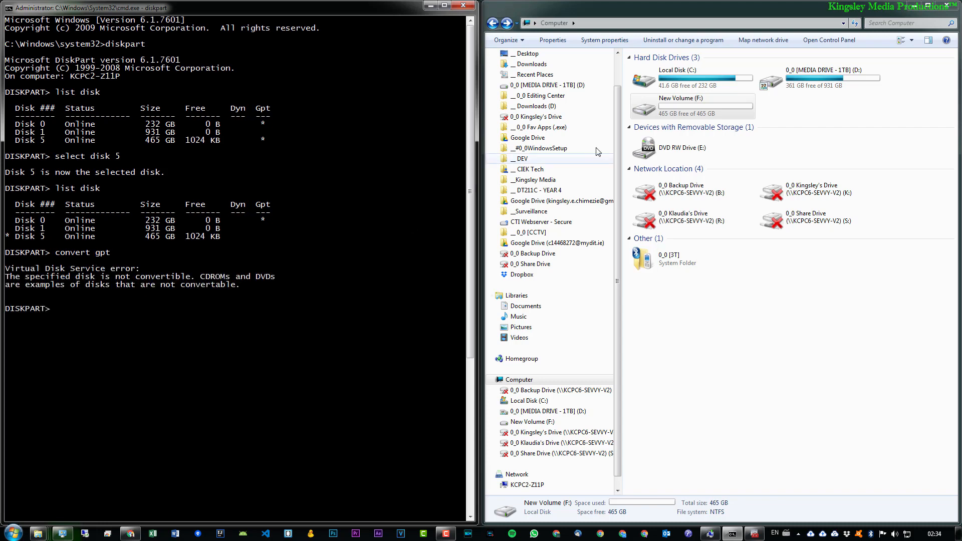
Wipe the selected Disk 5 with the clean command, check it in Disk Management and return to the DiskPart window.
click(74, 312)
key(Return)
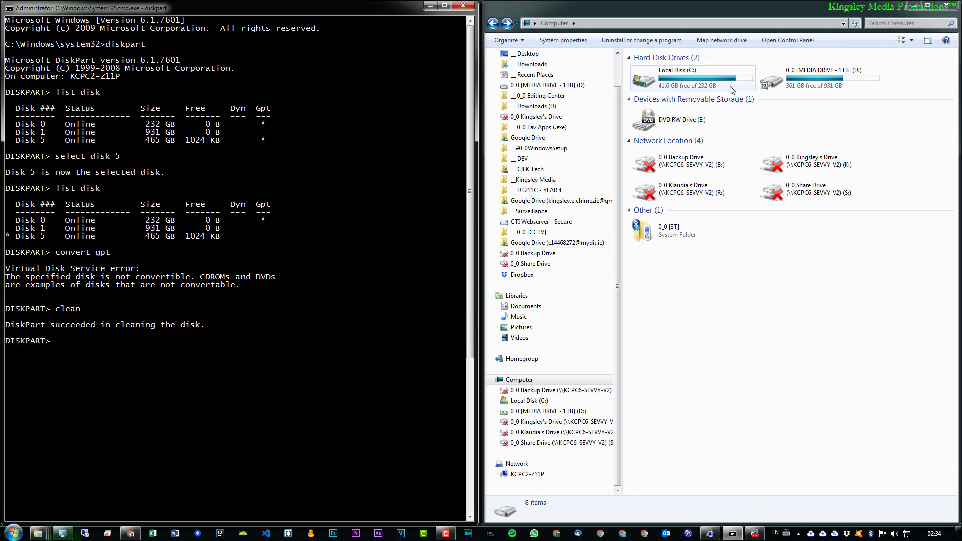
click(705, 118)
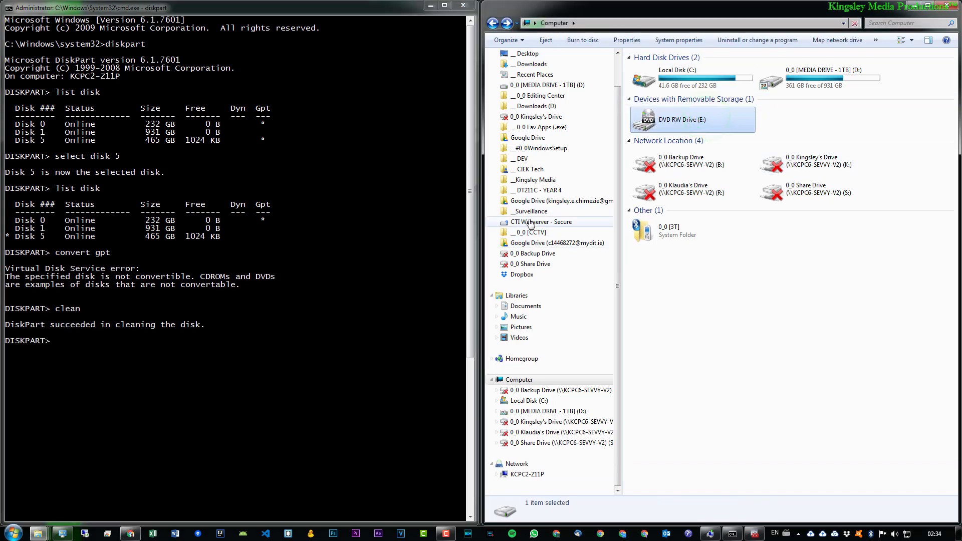
mouse_move(402, 11)
mouse_down()
mouse_move(534, 130)
mouse_move(417, 46)
mouse_move(676, 157)
mouse_move(833, 111)
mouse_up()
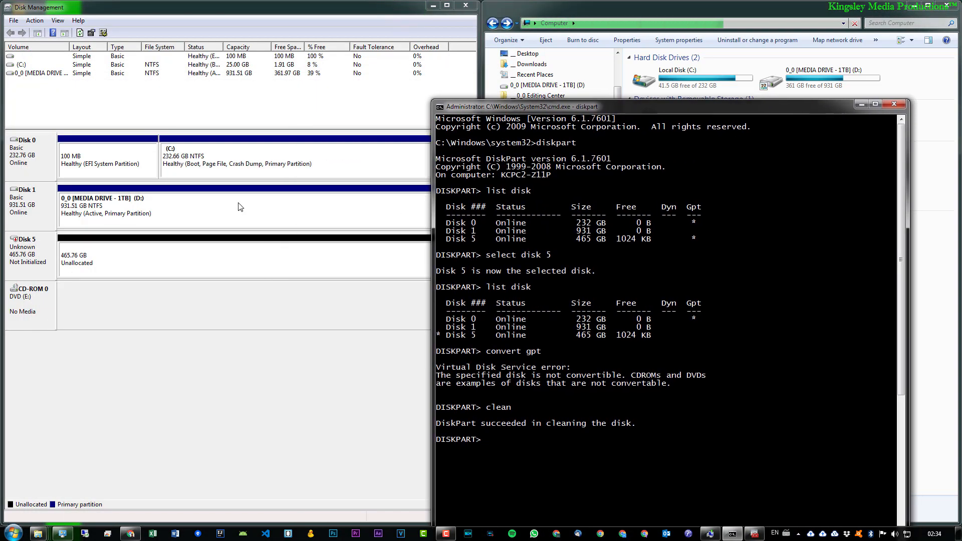
click(97, 256)
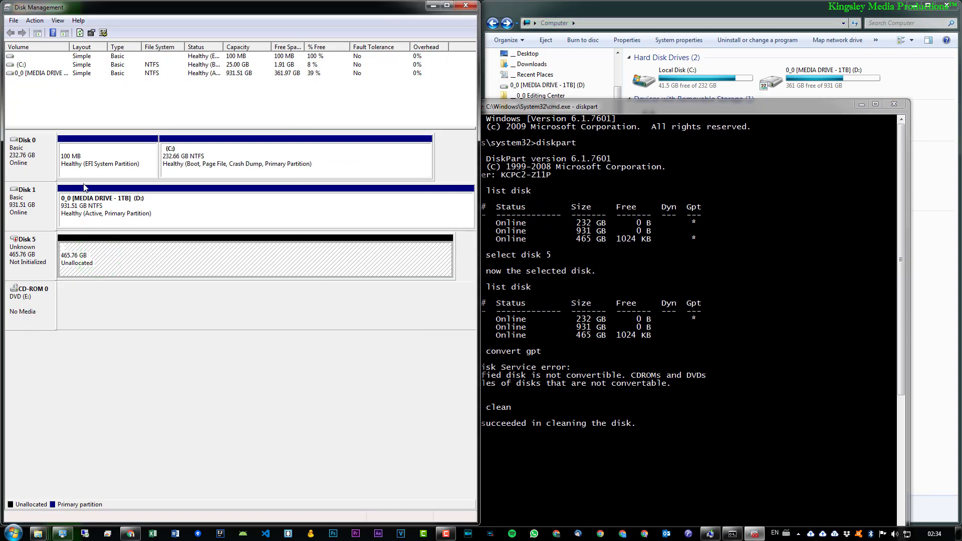
click(580, 104)
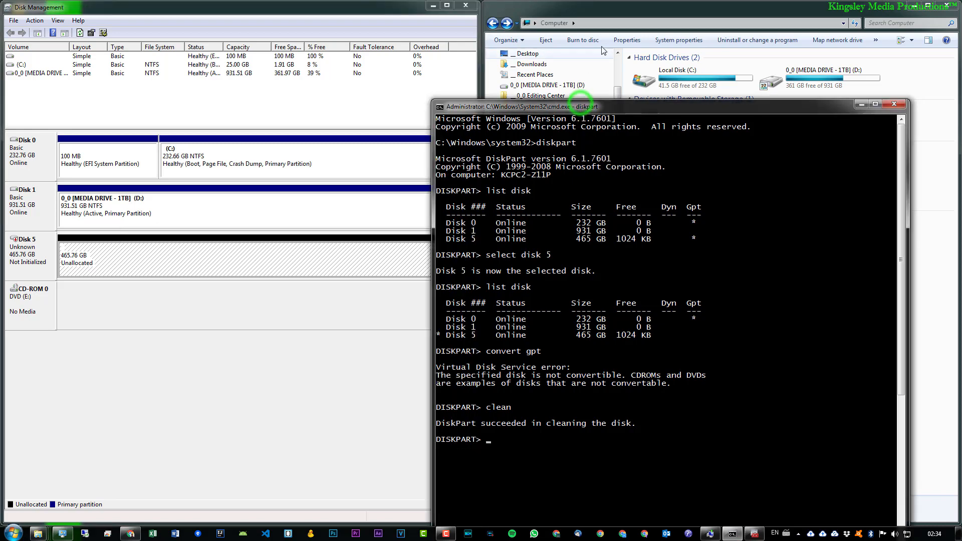
key(super+Left)
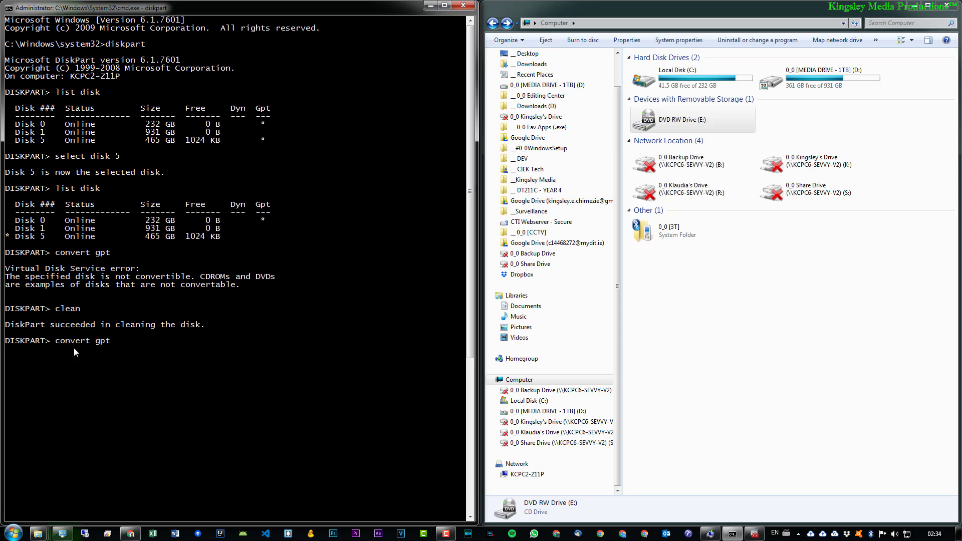
Convert the cleaned Disk 5 to GPT with convert gpt and check its format with list disk.
key(Return)
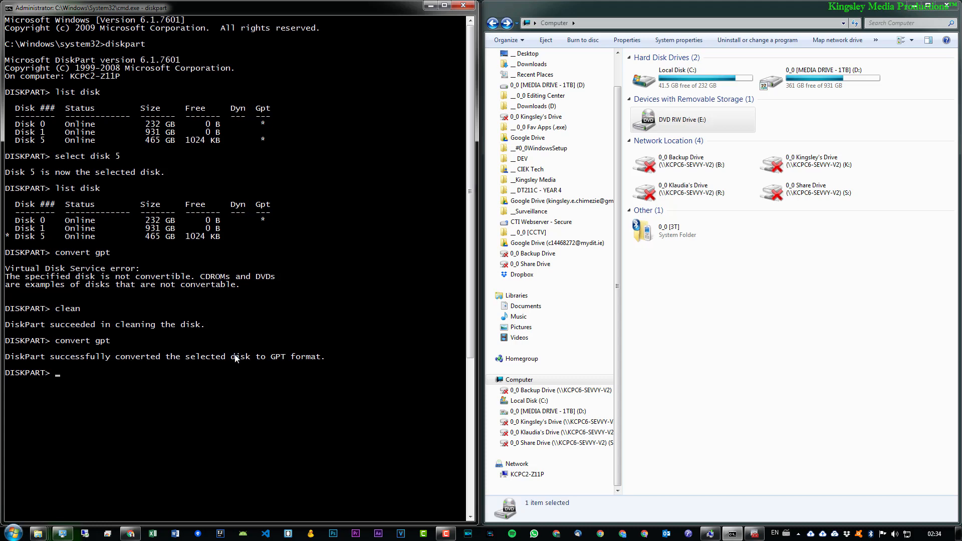
text(co)
key(Return)
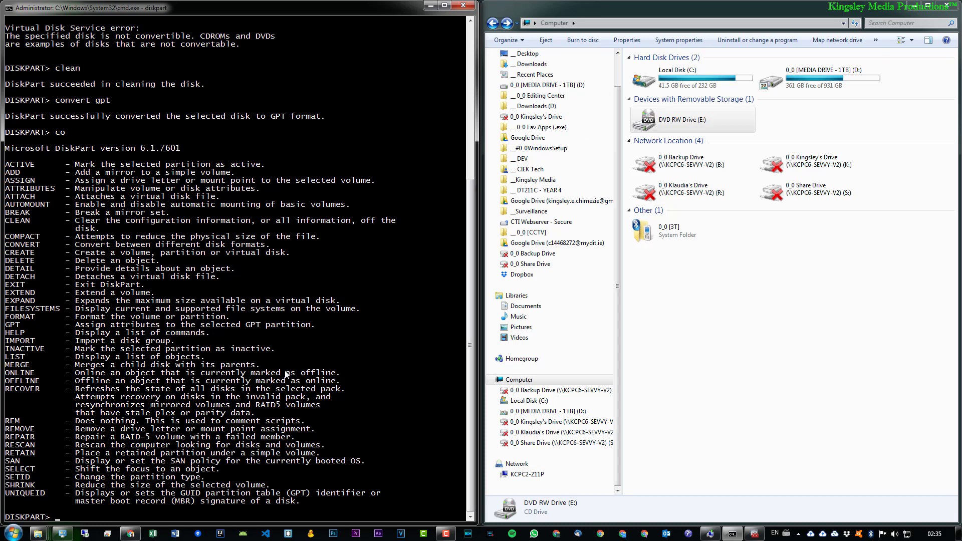
text(list disk)
key(Return)
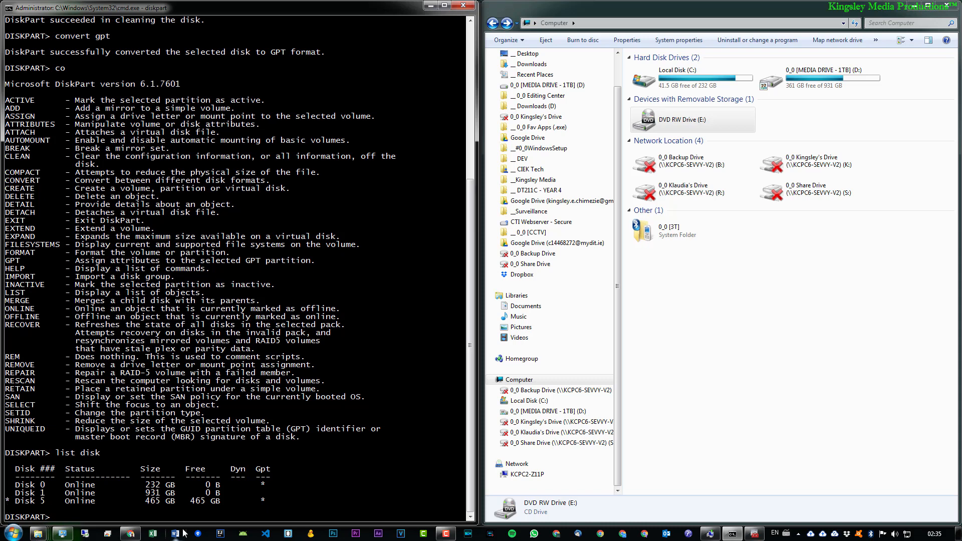
Convert Disk 5 to MBR with convert mbr and check its format with list disk.
text(convert mbr)
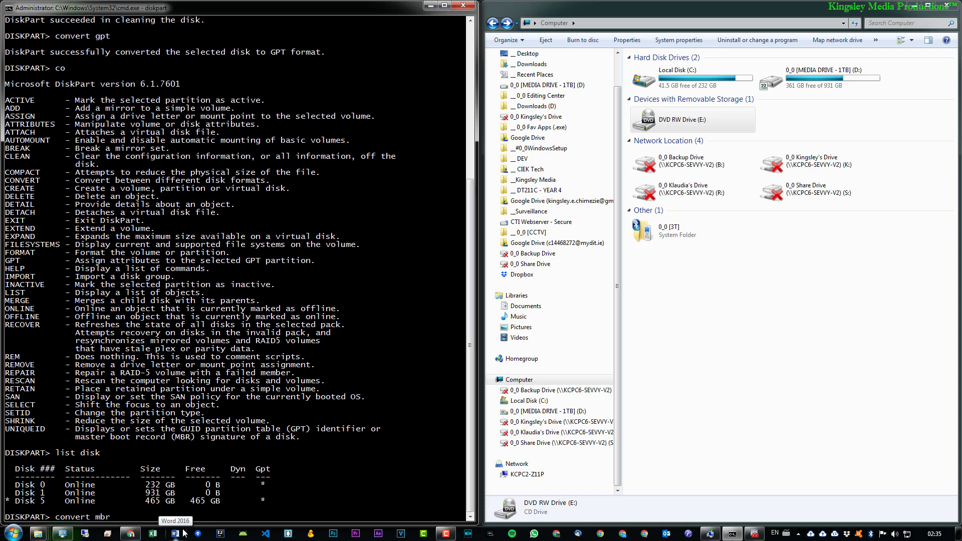
key(Return)
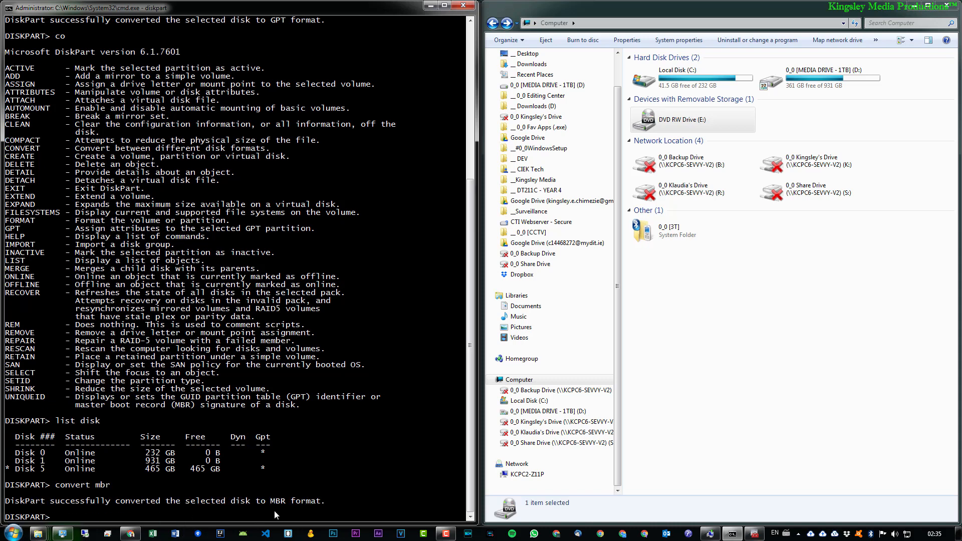
text(list disk)
key(Return)
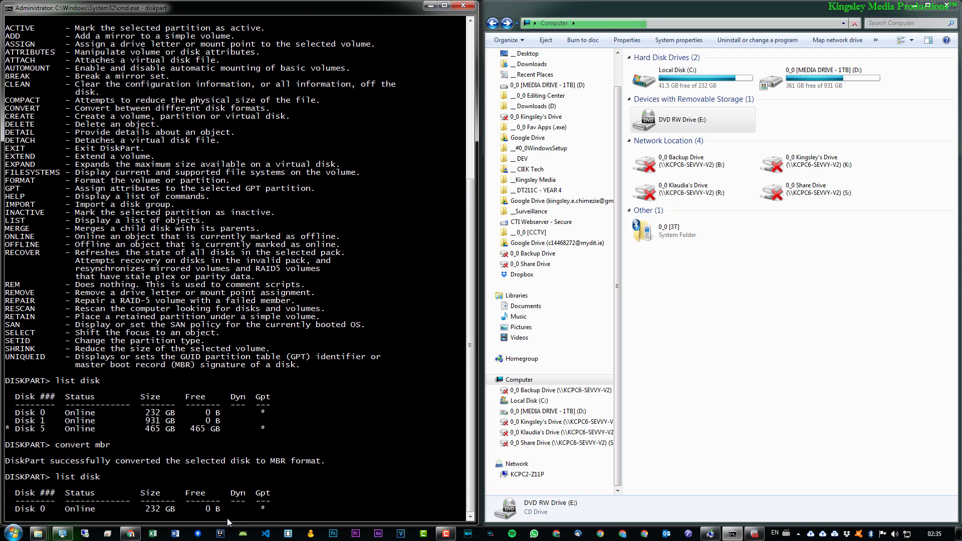